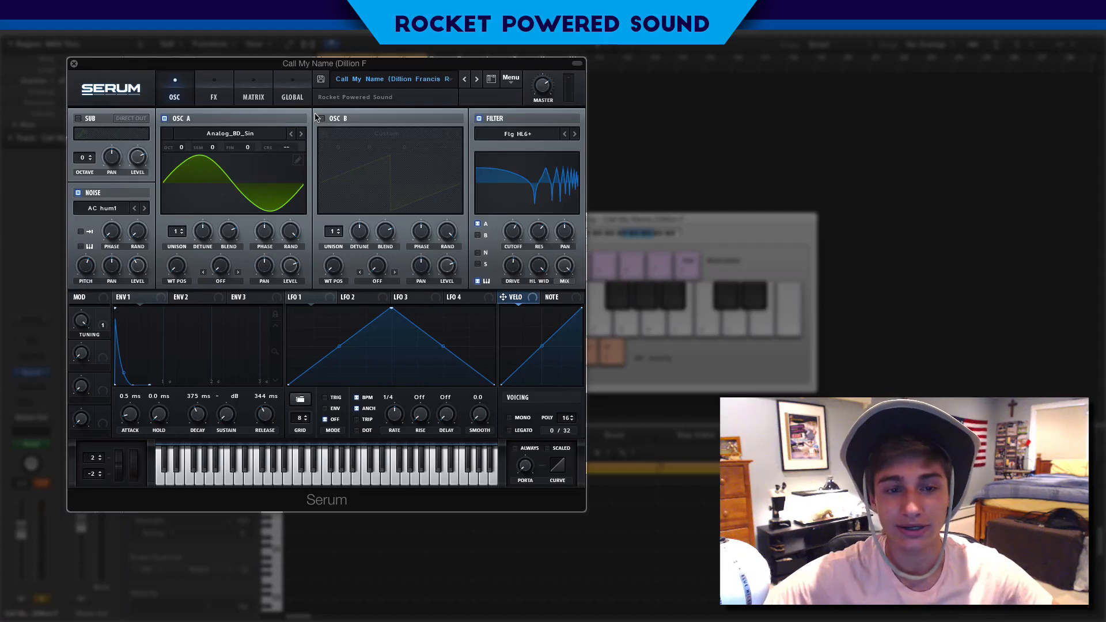
Play notes to audition the loaded Call My Name preset
key(h)
key(h)
key(h)
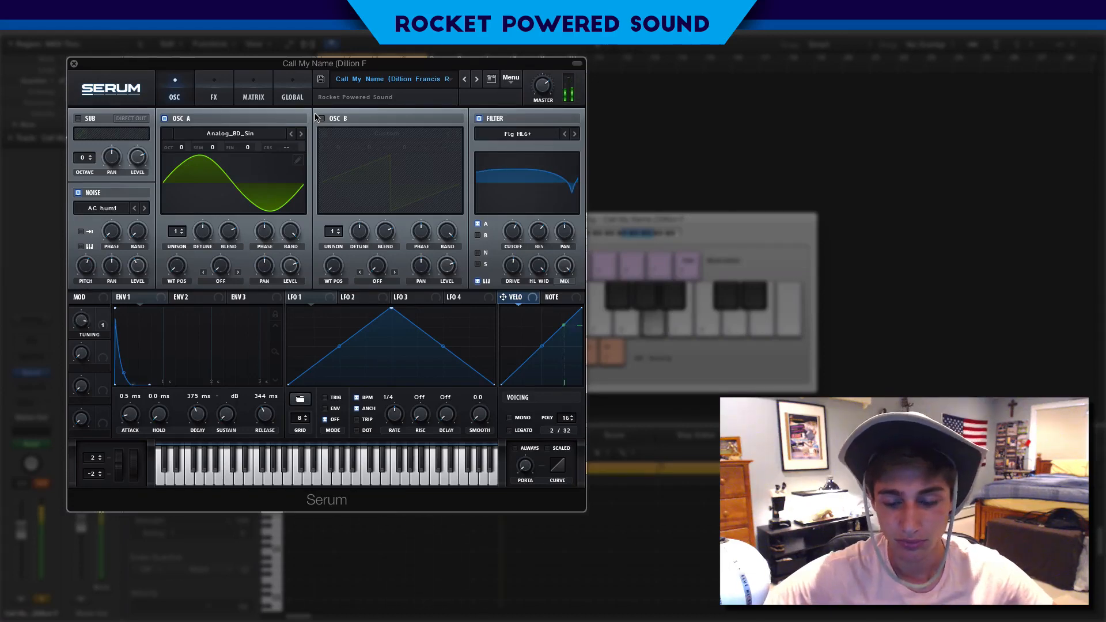
key(h)
key(h)
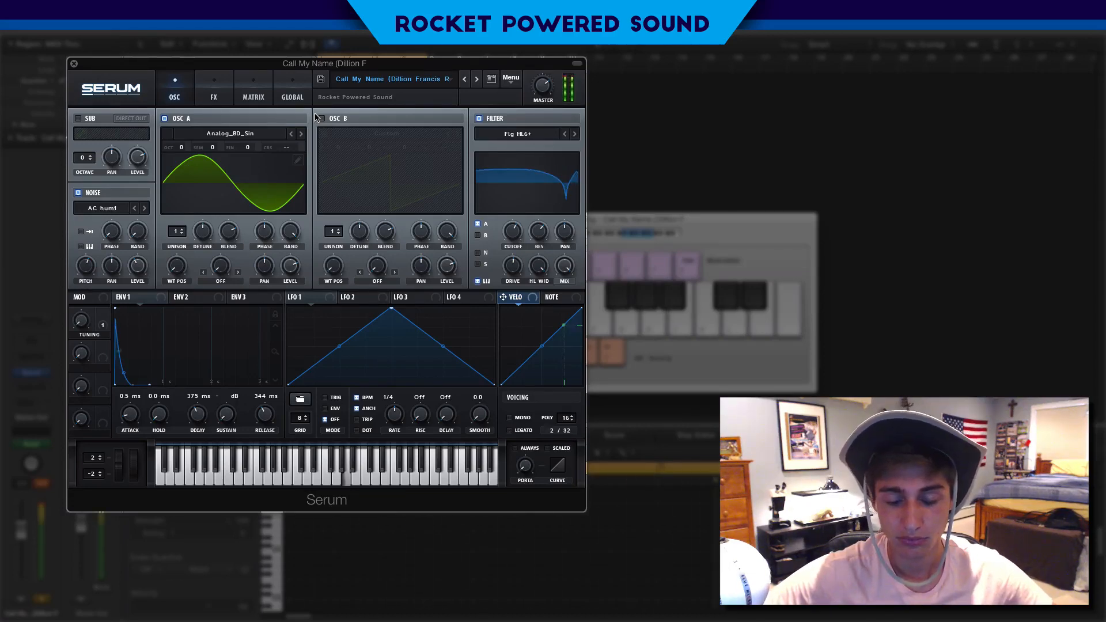
key(h)
key(h)
key(h)
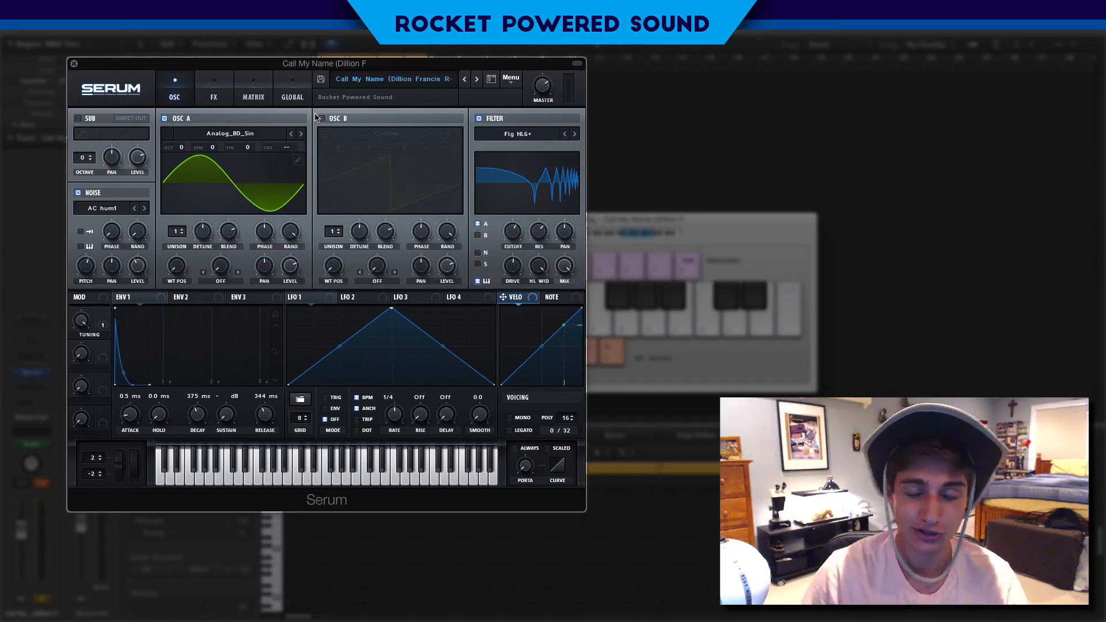
Reset the synth to the Init patch
click(508, 88)
click(528, 132)
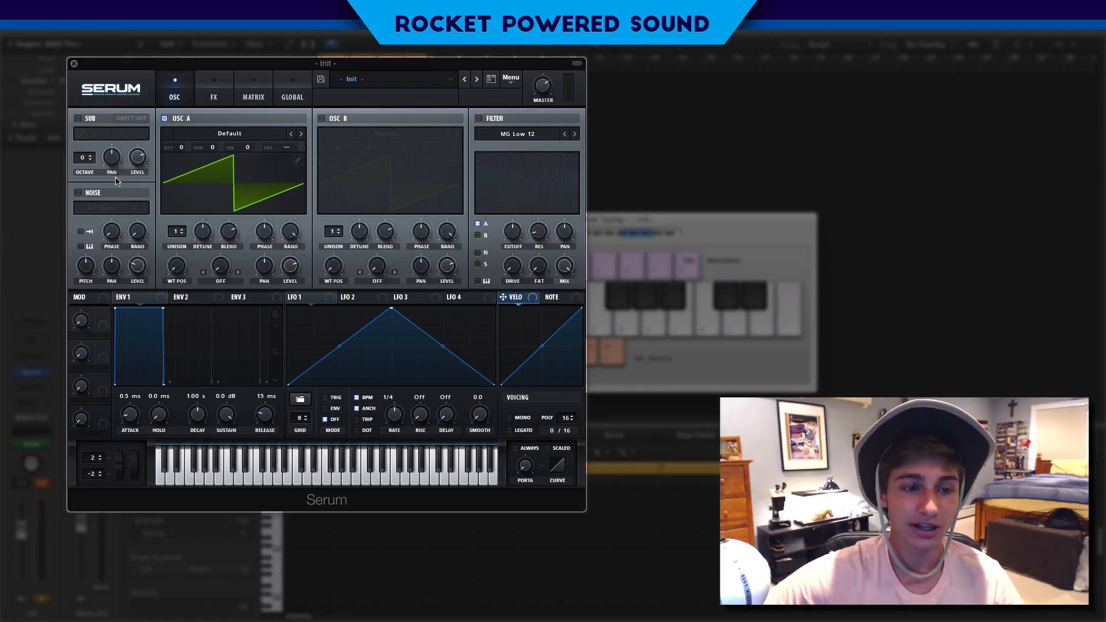
Load the Basic Shapes wavetable into oscillator A
click(258, 135)
mouse_move(257, 150)
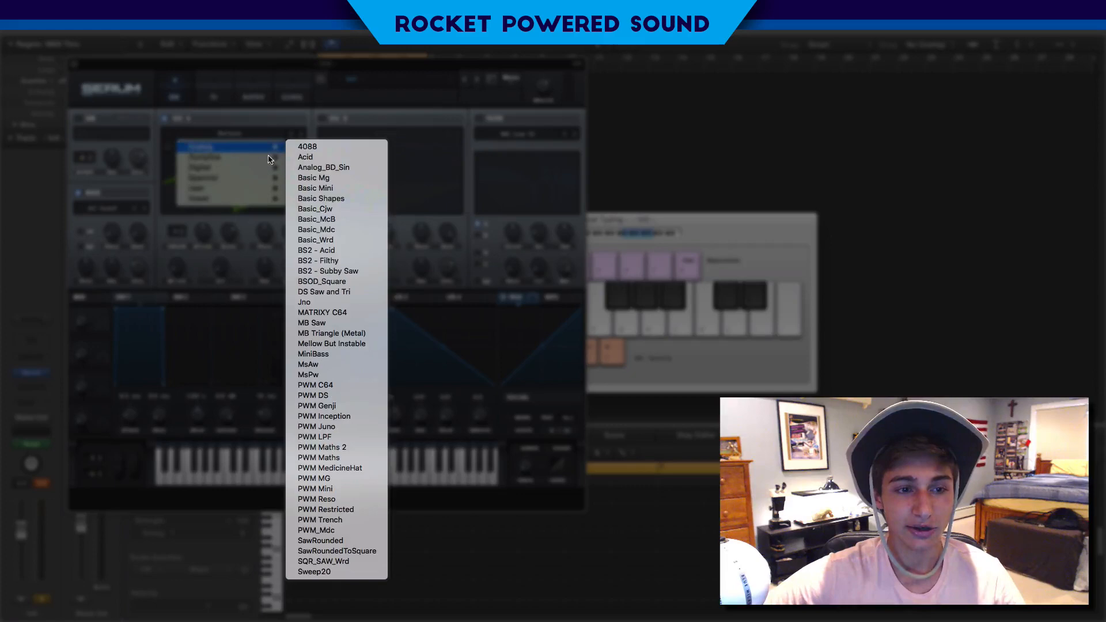
click(335, 199)
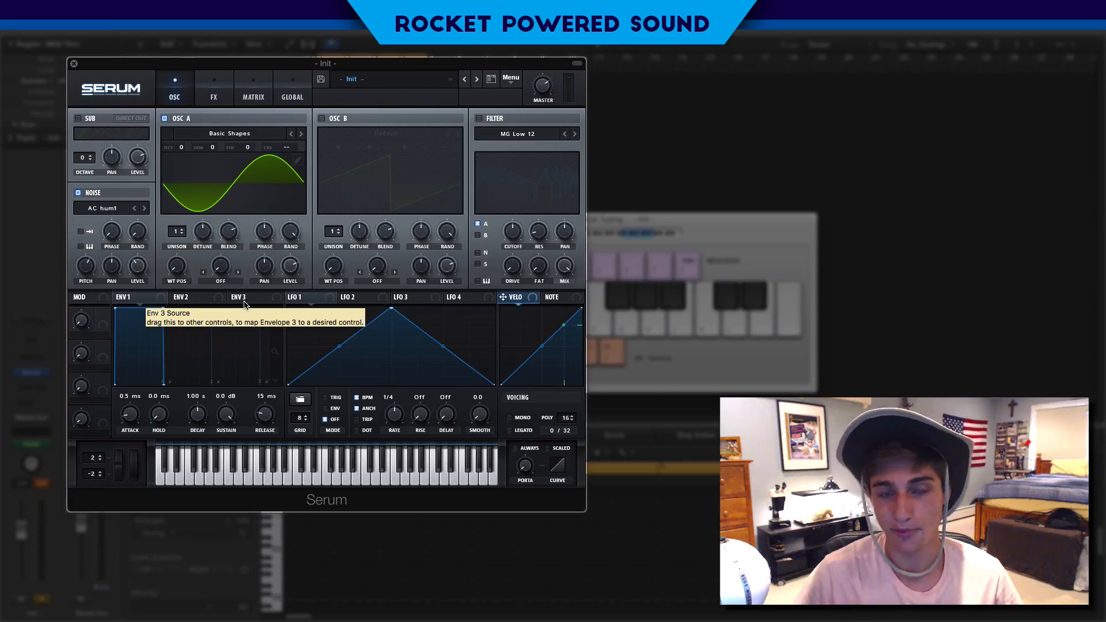
Toggle the noise oscillator off and back on
click(79, 194)
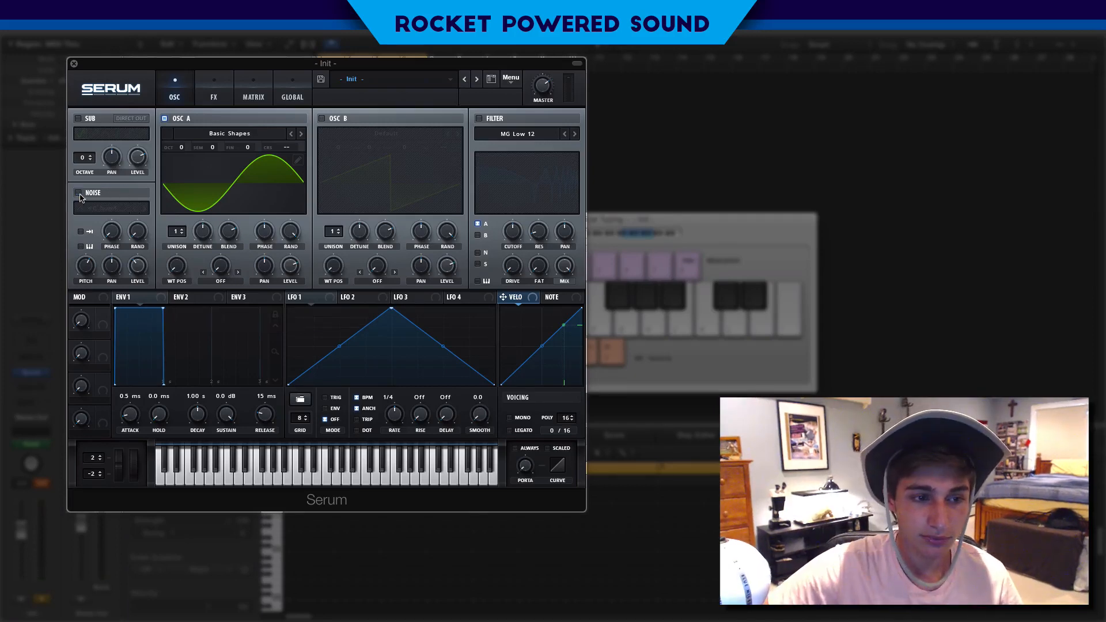
click(79, 194)
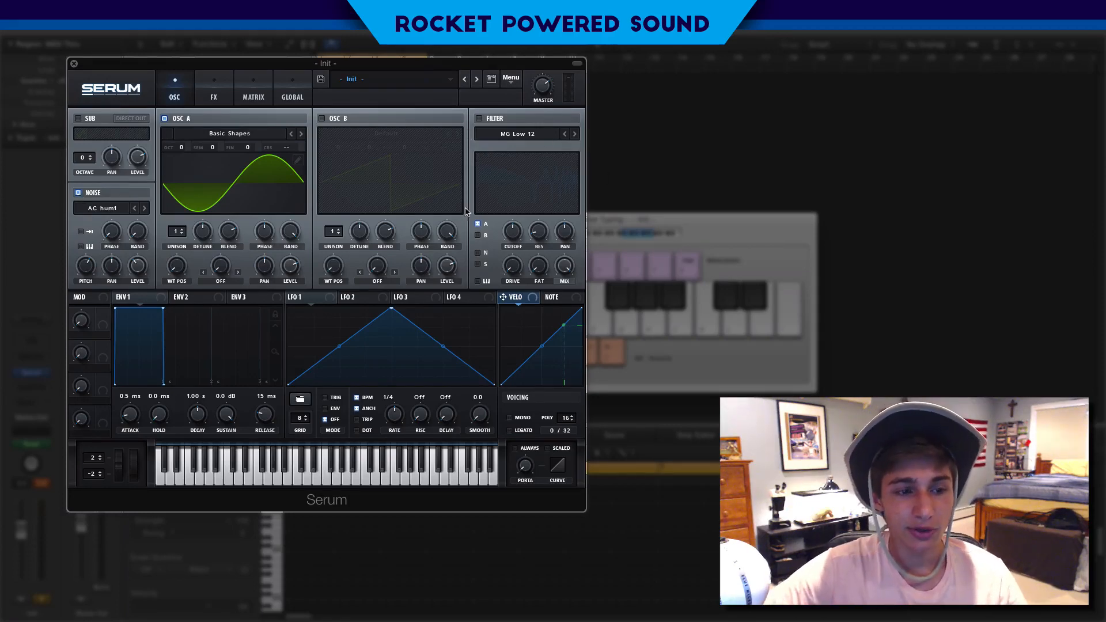
Enable the filter and set its type to Flg HL6+ from the Flanges category
click(480, 118)
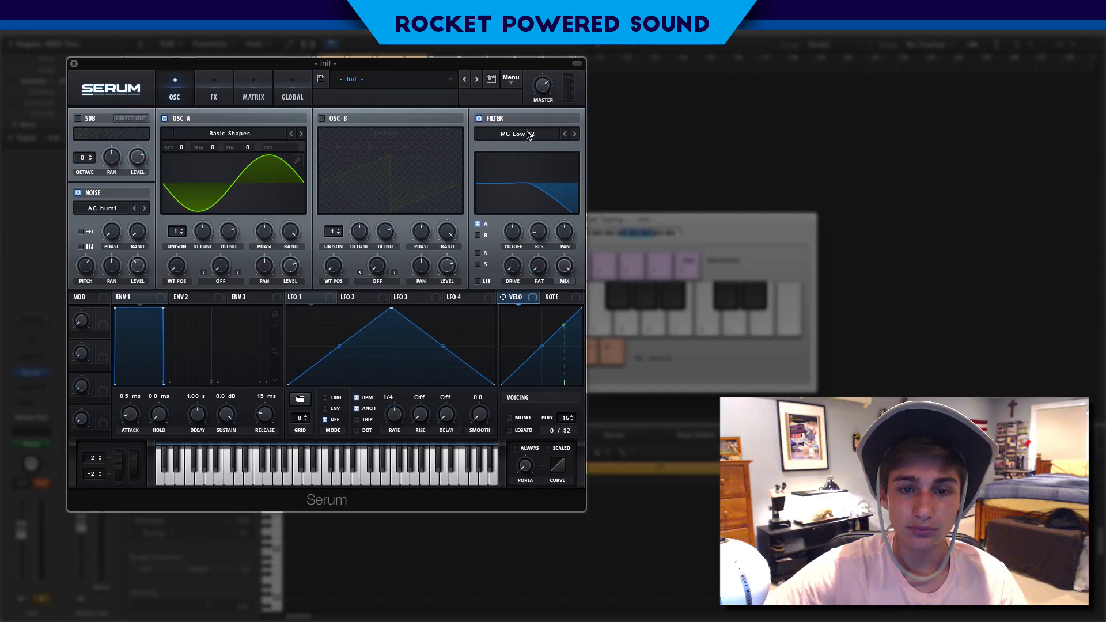
click(528, 135)
mouse_move(529, 149)
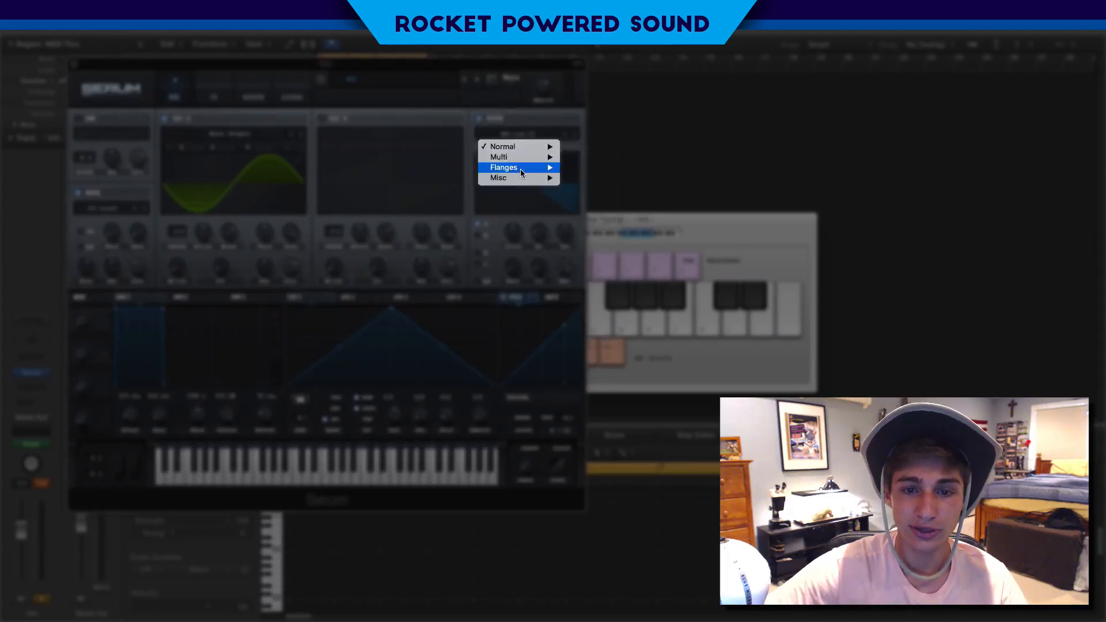
mouse_move(520, 167)
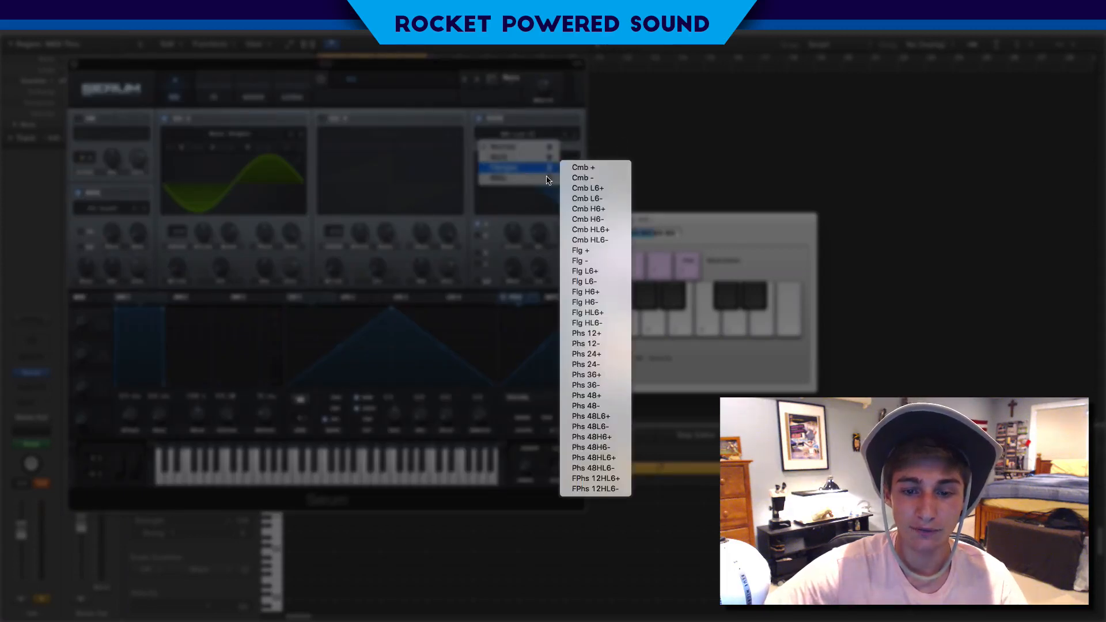
click(606, 313)
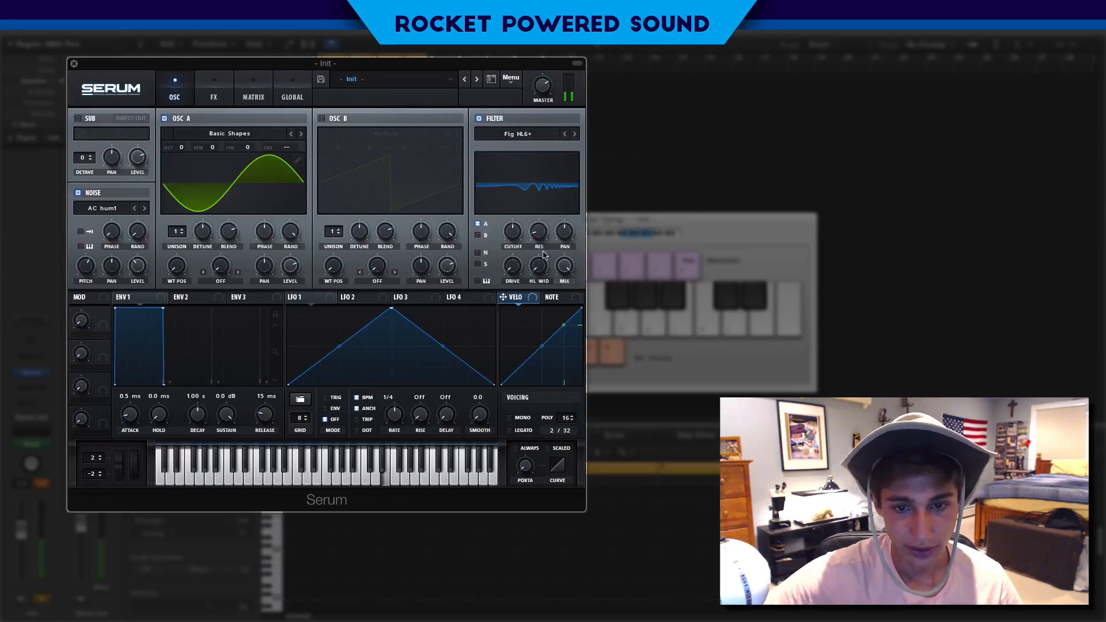
Raise the filter variation to 100% and play notes to hear it
drag(539, 265, 600, 137)
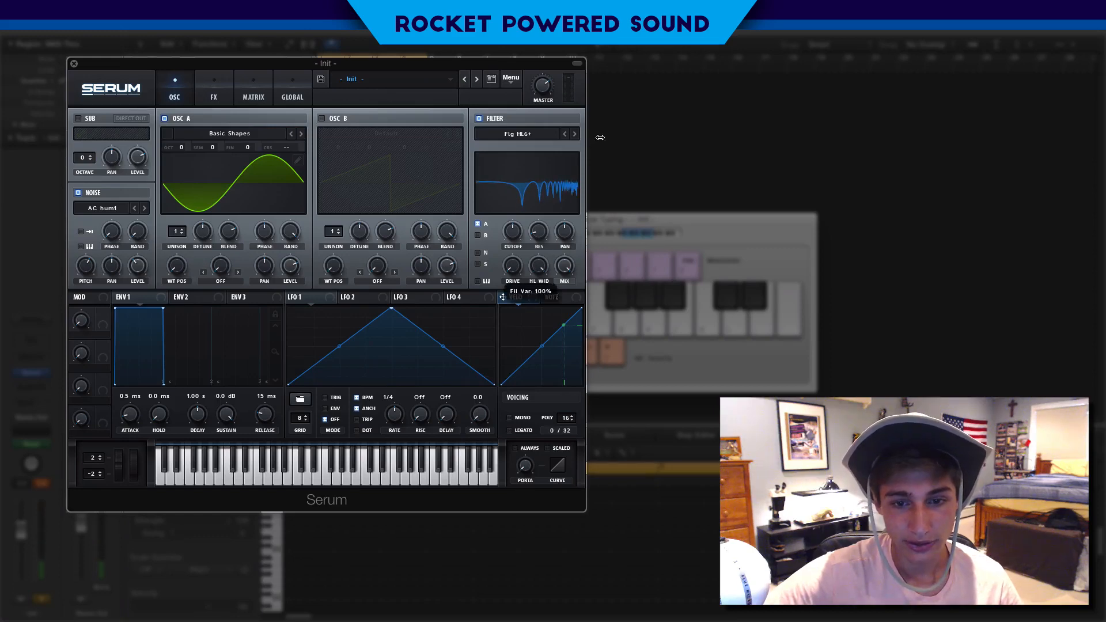
key(f)
key(d)
key(s)
key(z)
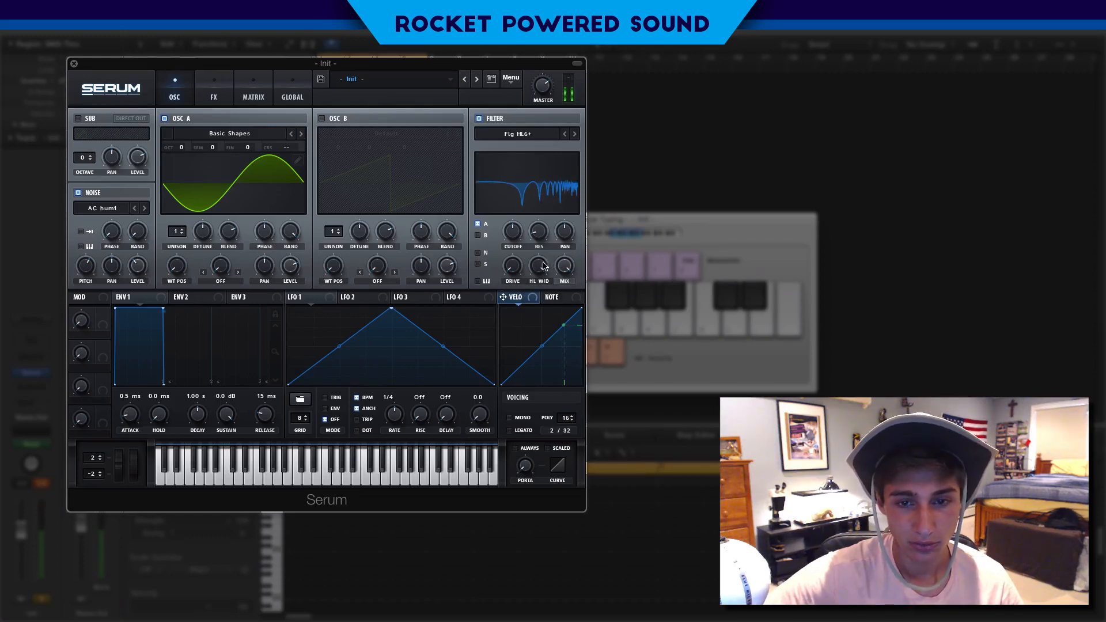
key(z)
key(d)
key(z)
Raise the filter resonance and drive while auditioning notes
key(d)
drag(540, 237, 556, 186)
key(d)
drag(522, 282, 534, 222)
key(d)
key(s)
key(d)
key(f)
Toggle the extra switch beneath the filter's routing buttons and play notes to compare
click(479, 281)
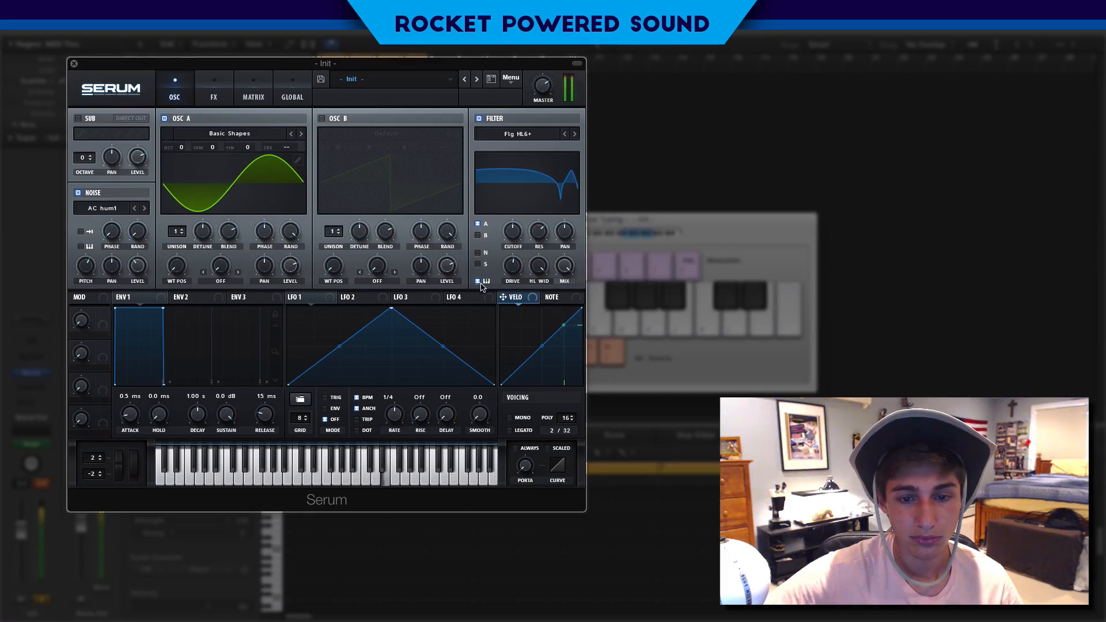
key(d)
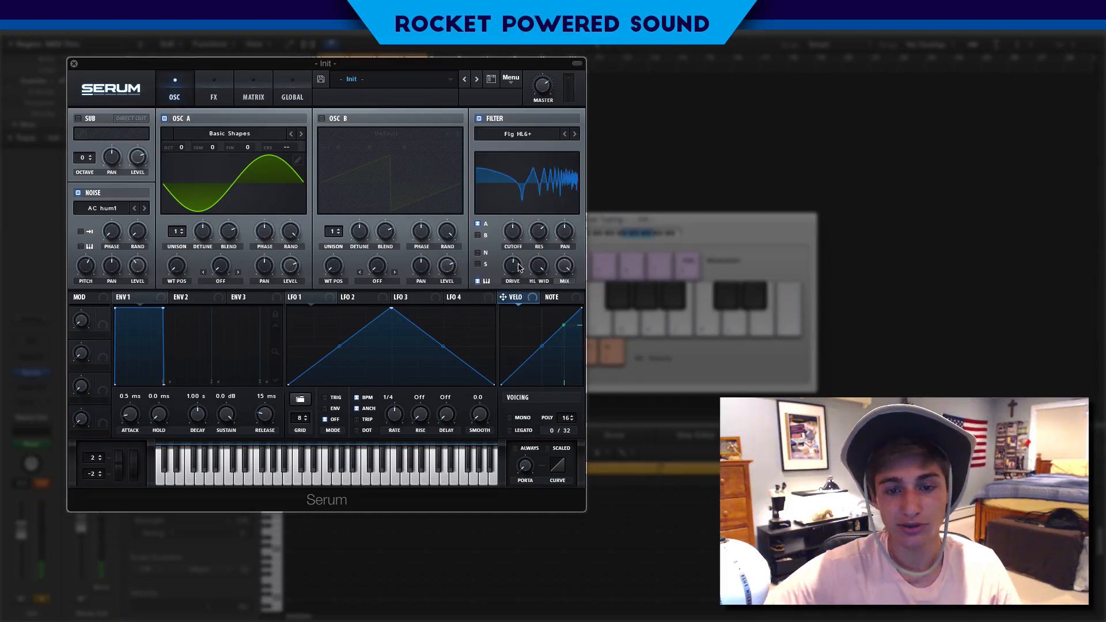
key(z)
key(d)
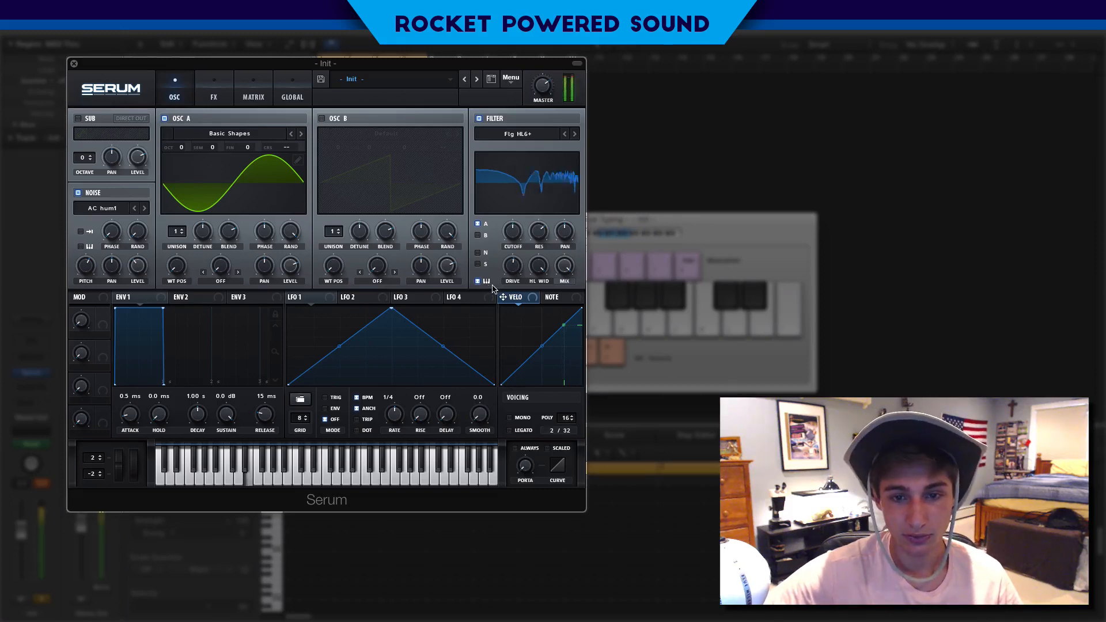
key(z)
key(d)
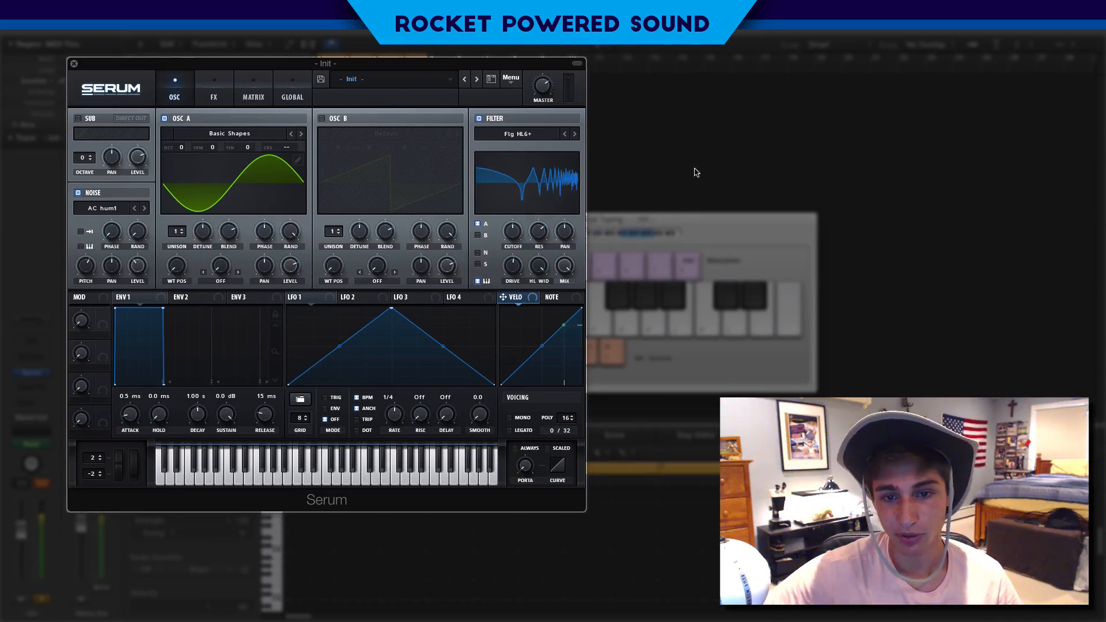
key(d)
key(z)
key(d)
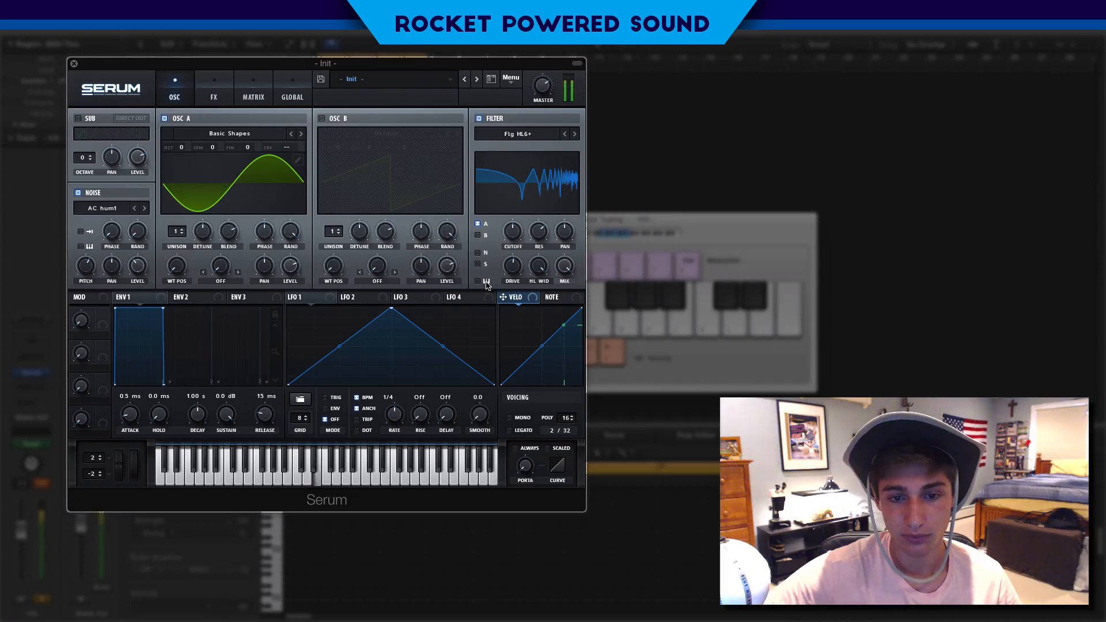
key(z)
key(d)
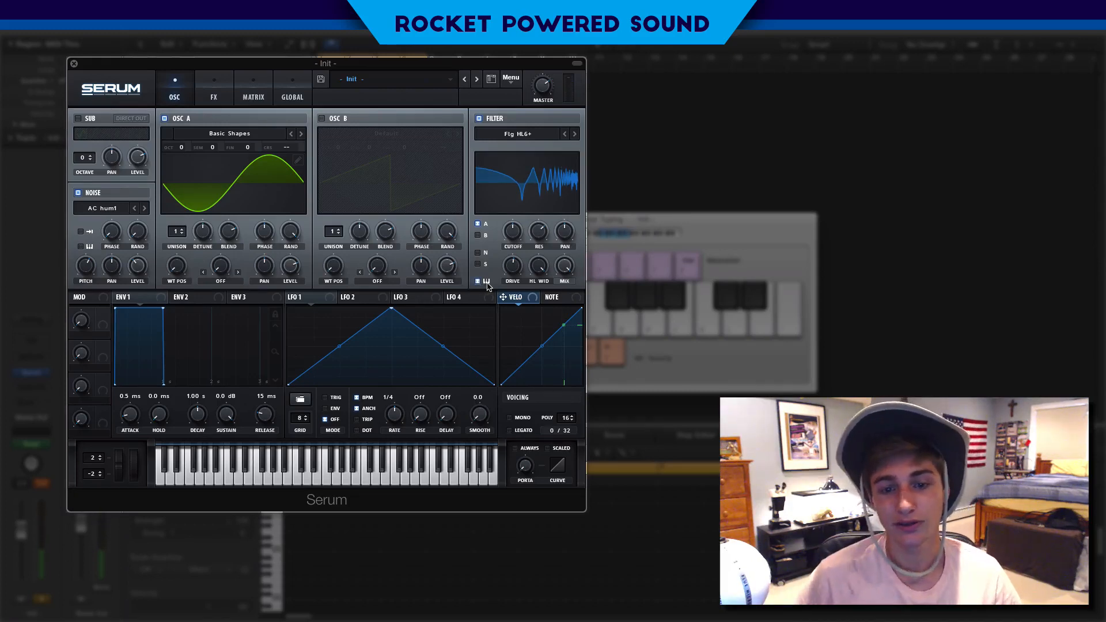
Nudge the filter cutoff slightly up and audition notes
drag(515, 244, 514, 231)
key(d)
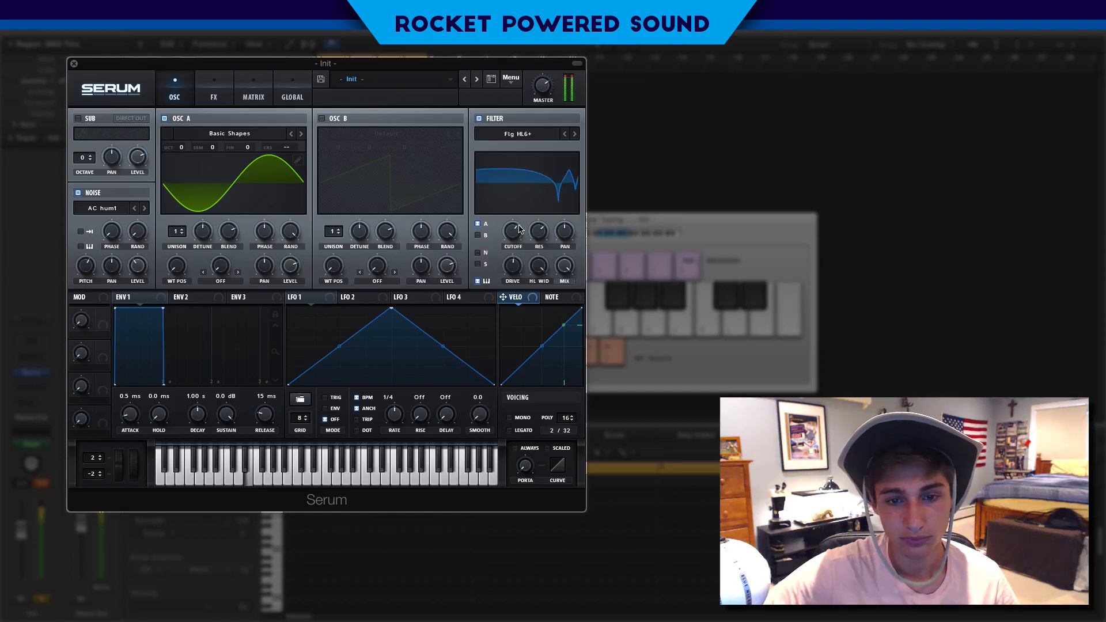
key(d)
key(x)
key(d)
key(s)
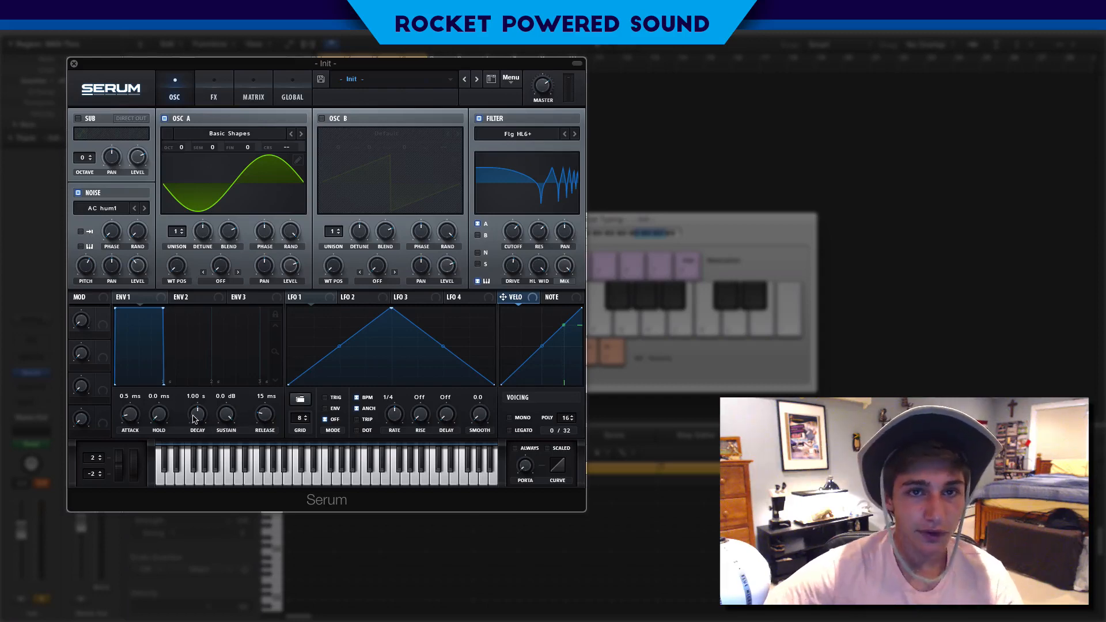
Pull envelope 1's sustain down to minimum and set its decay to 358 ms
mouse_move(225, 411)
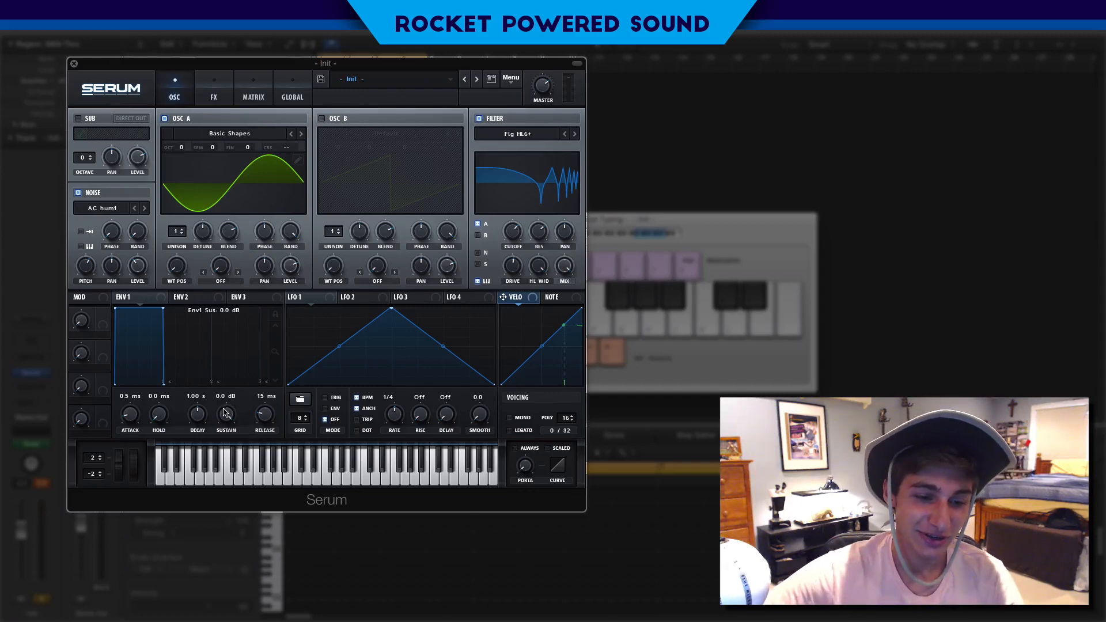
drag(225, 411, 177, 498)
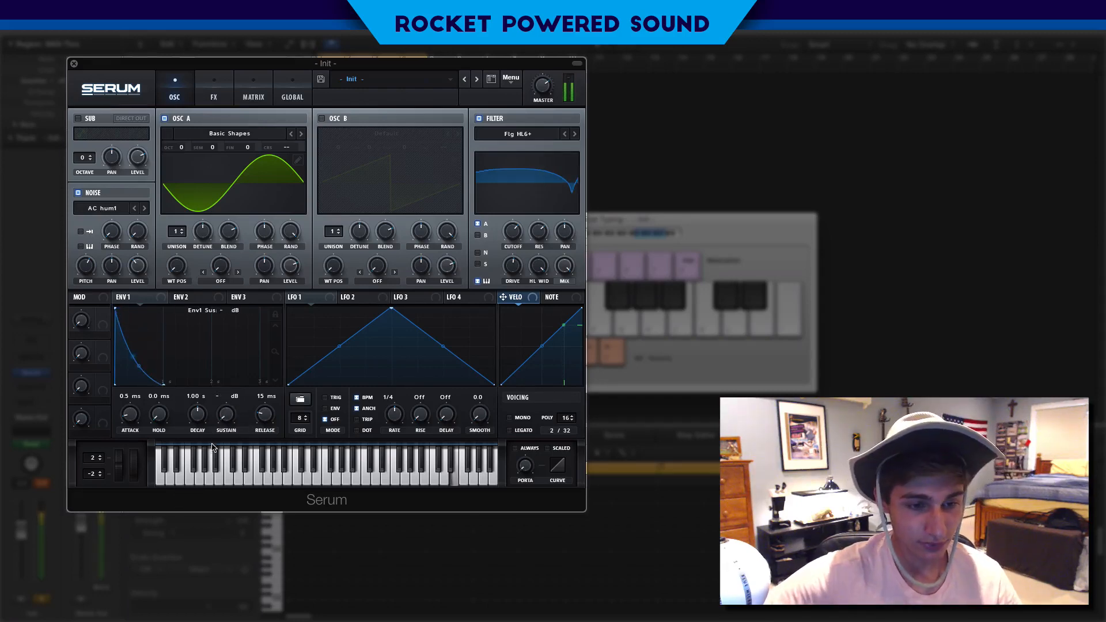
drag(196, 413, 195, 419)
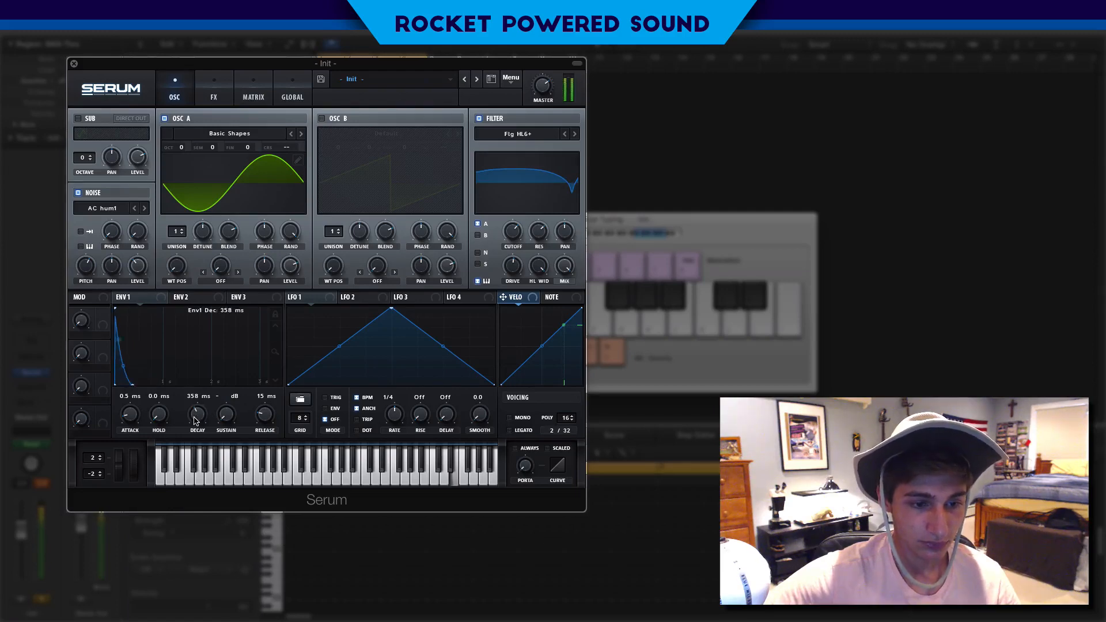
Set envelope 1's release to 288 ms and play notes to test
drag(265, 419, 275, 406)
key(d)
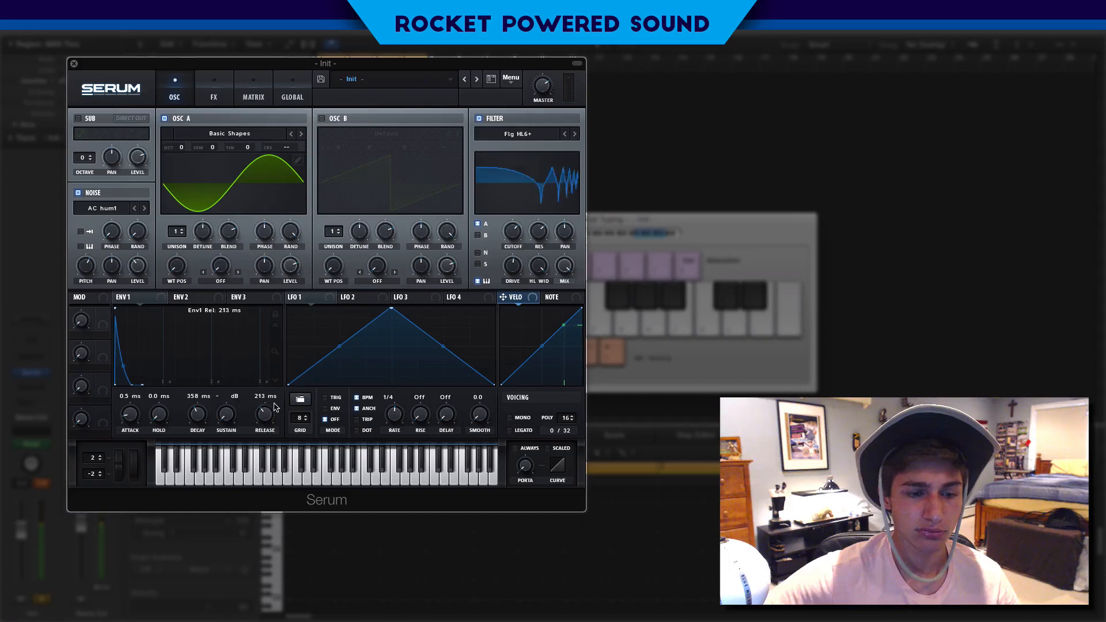
key(s)
key(f)
key(s)
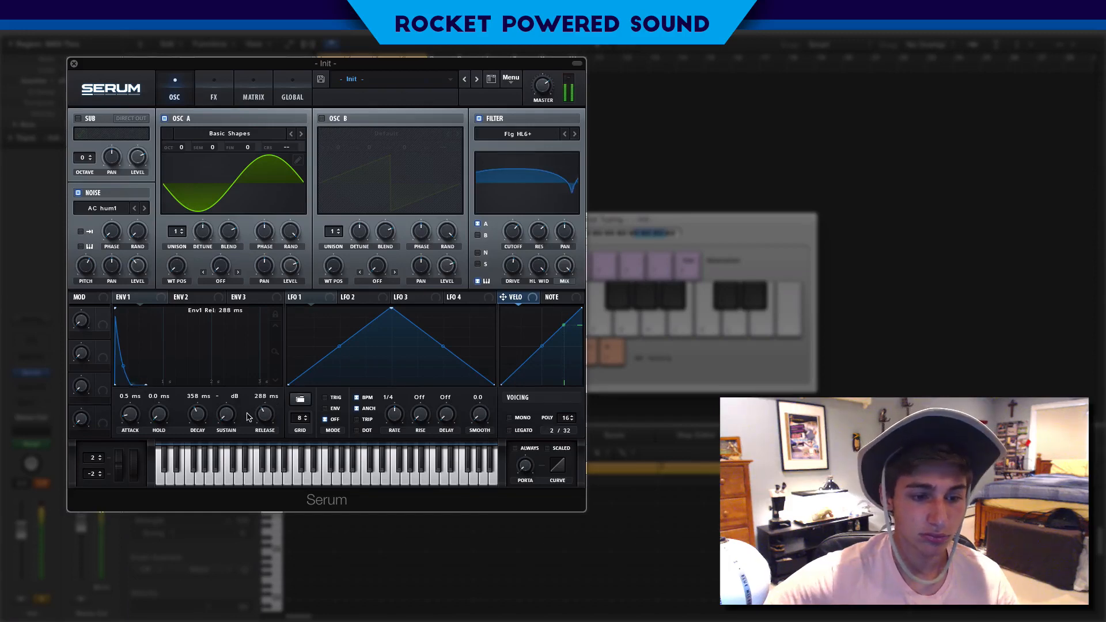
Set envelope 1's sustain to -62.6 dB and audition the pluck
key(d)
drag(233, 417, 233, 413)
key(d)
key(f)
key(d)
key(z)
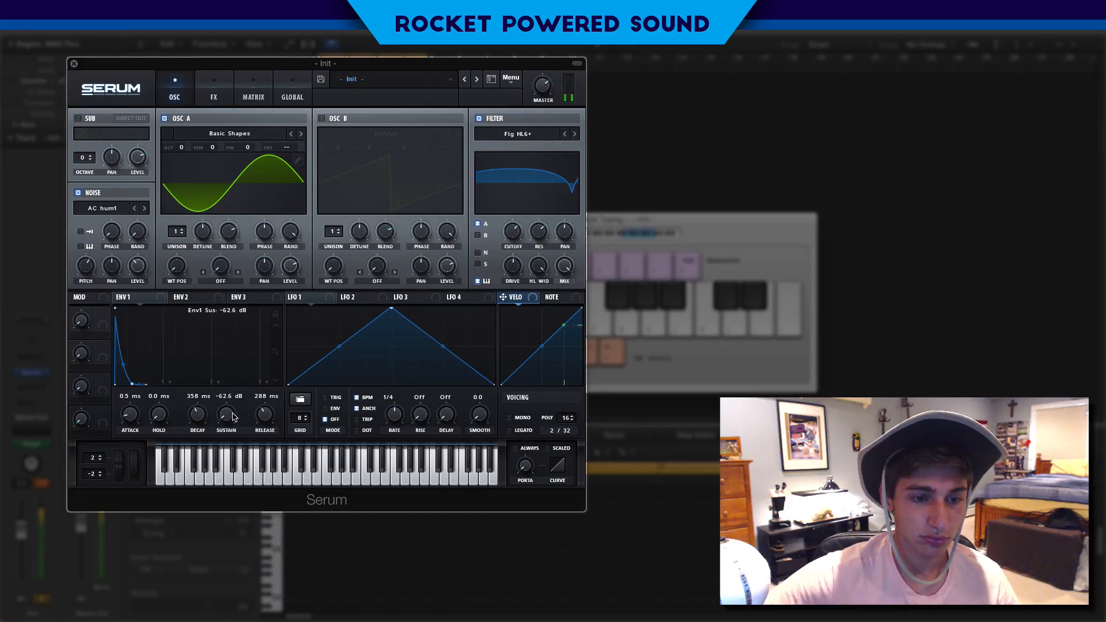
key(d)
key(z)
key(d)
key(z)
key(d)
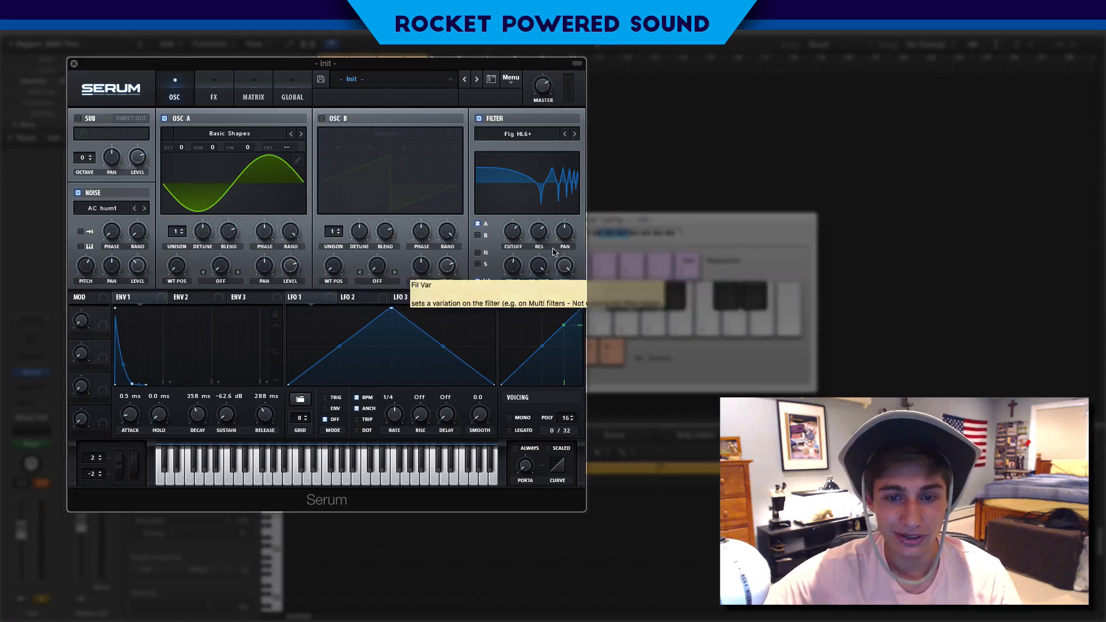
Enable the Hyper/Dimension effect and lower its Hyper mix and Dimension size
click(226, 92)
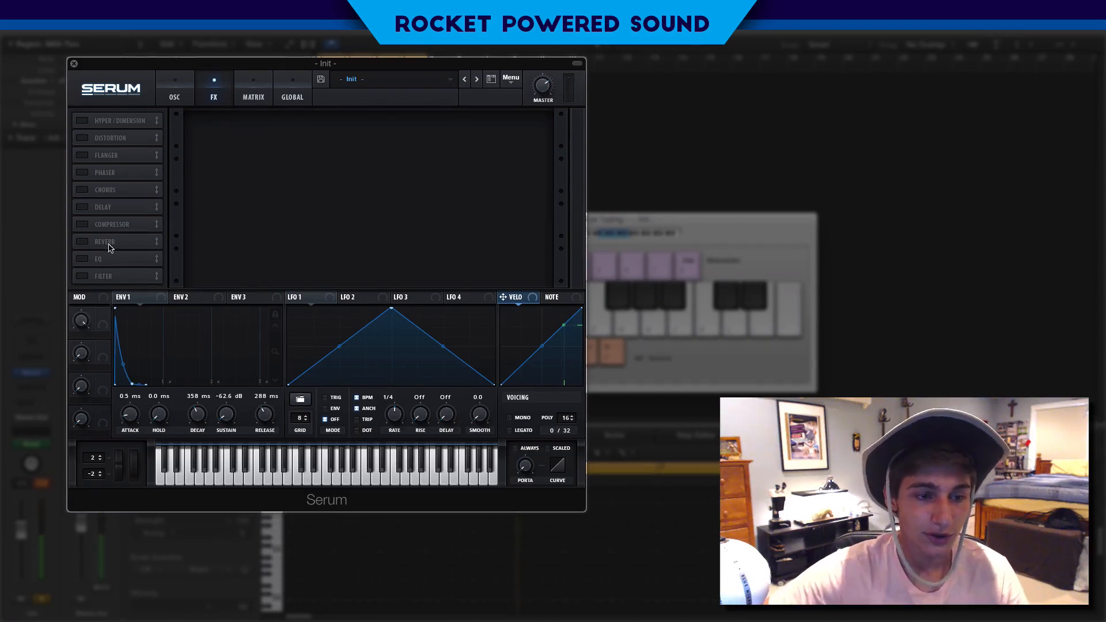
click(101, 123)
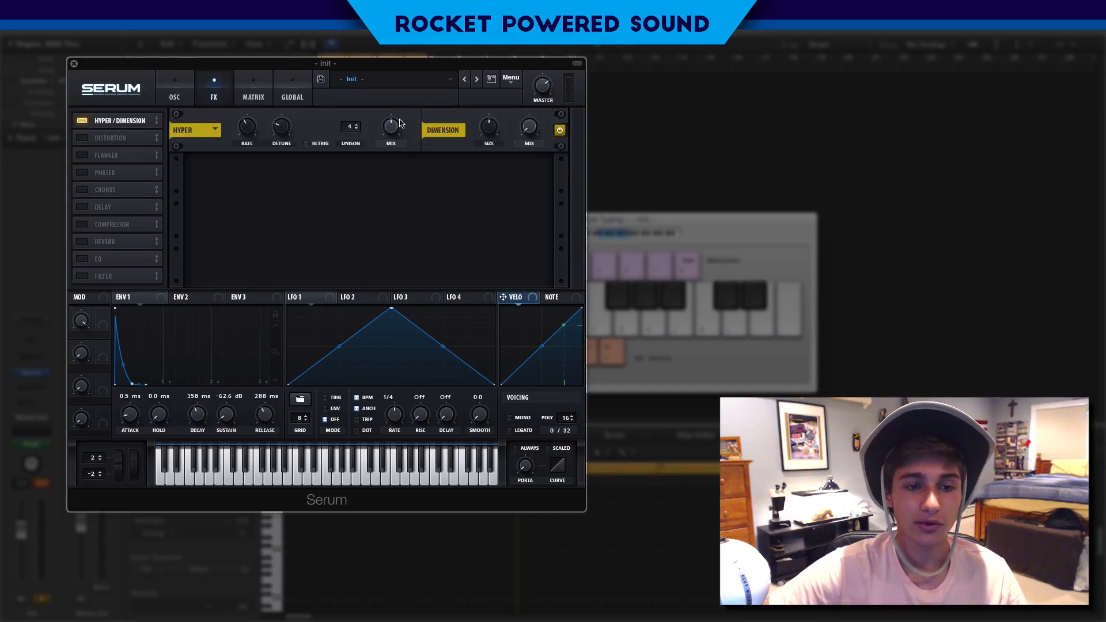
drag(402, 124, 369, 158)
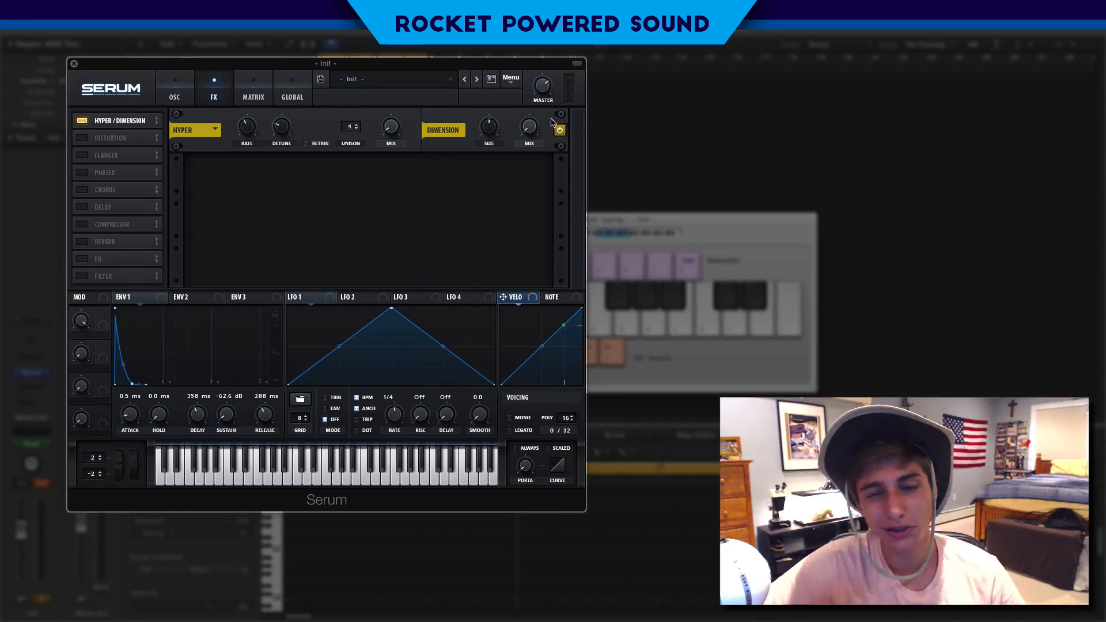
drag(488, 132, 462, 166)
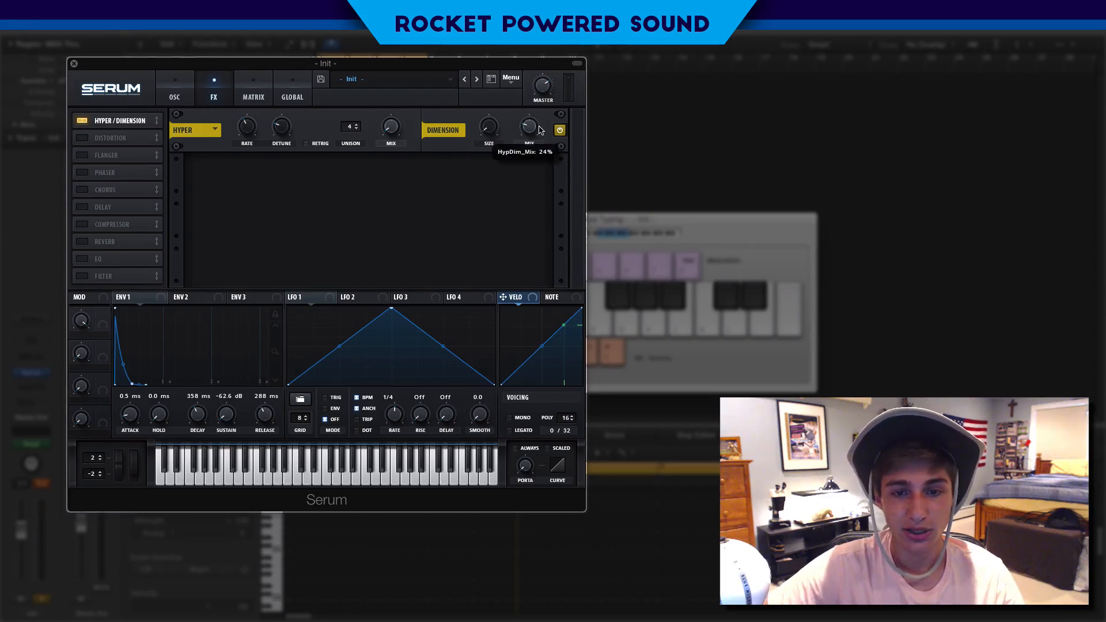
Enable the reverb effect and raise its decay to 4.4 s
click(82, 242)
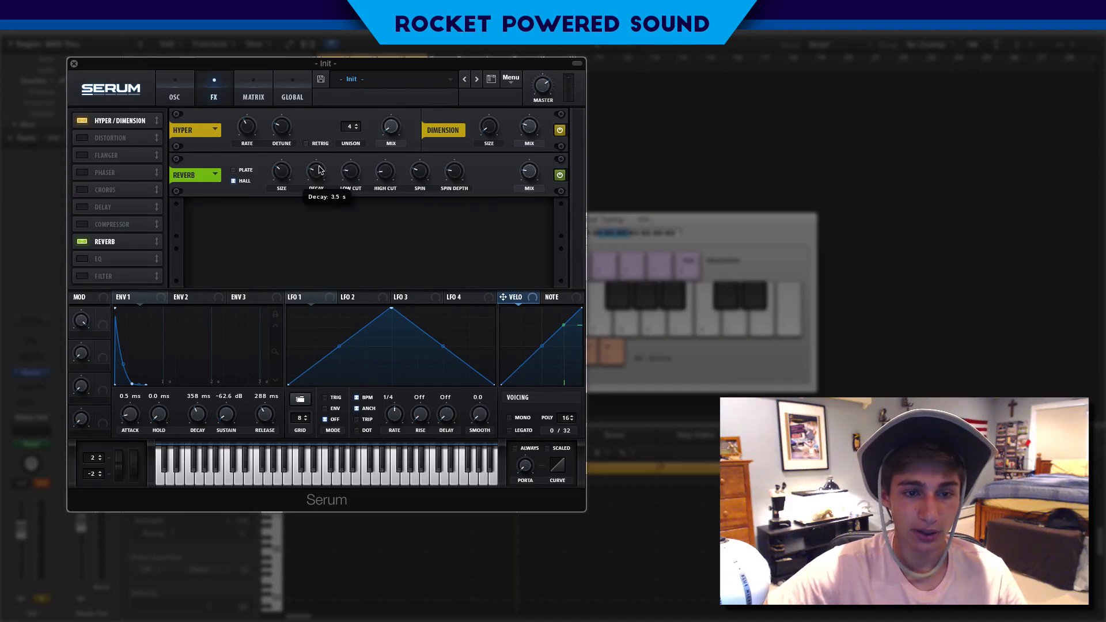
scroll(320, 170, up, 4)
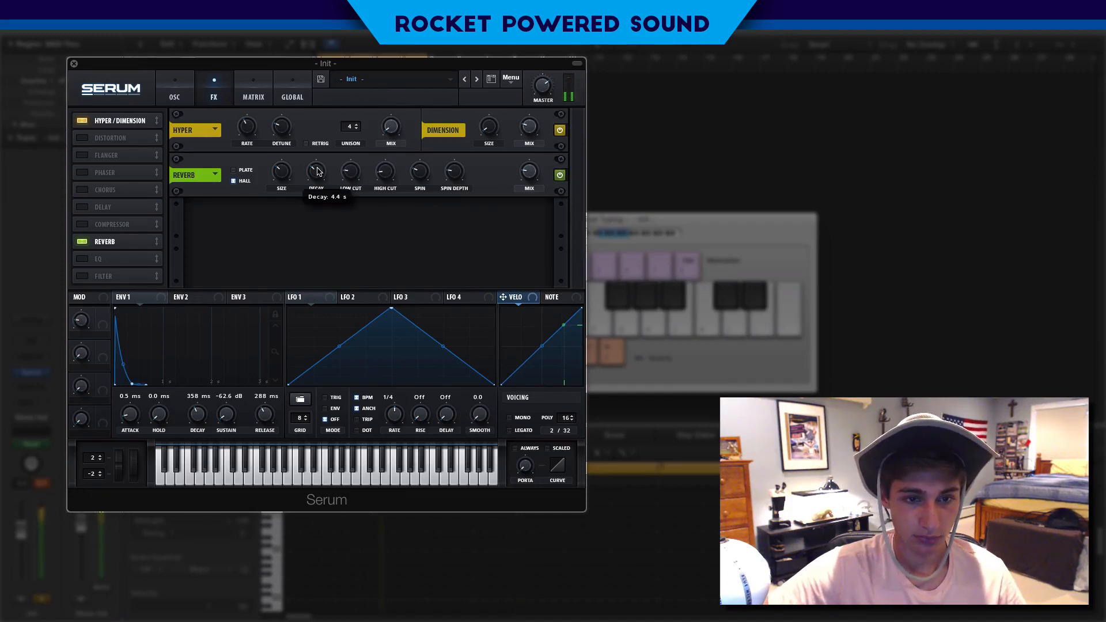
In the mod matrix, add a slot routing Macro 1 as source to the master tuning (Mast.Tun) destination
click(260, 99)
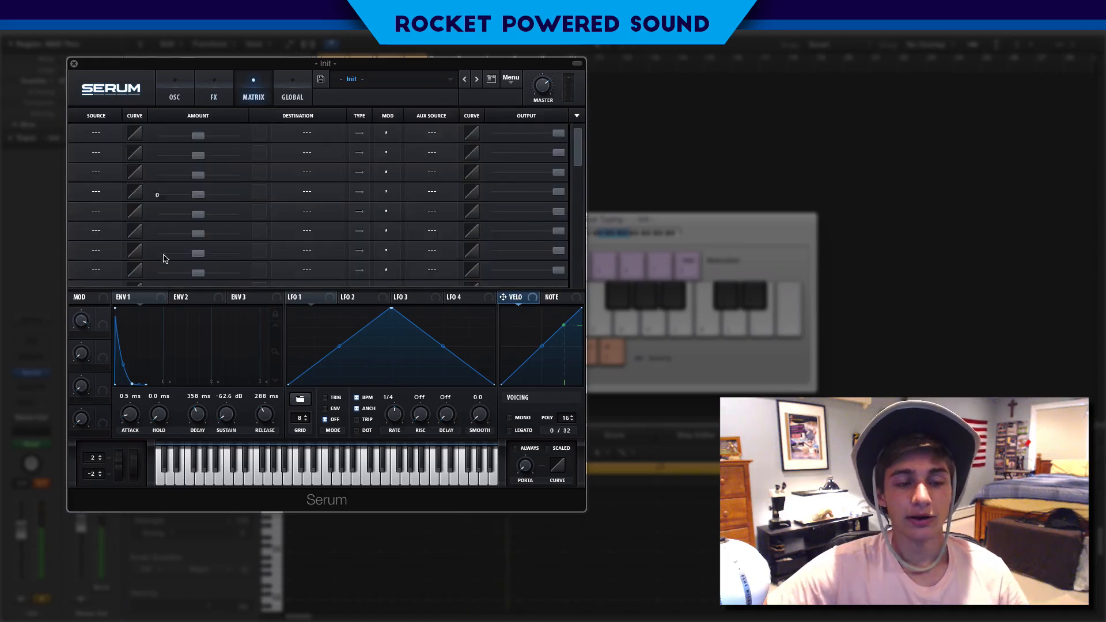
drag(67, 380, 102, 323)
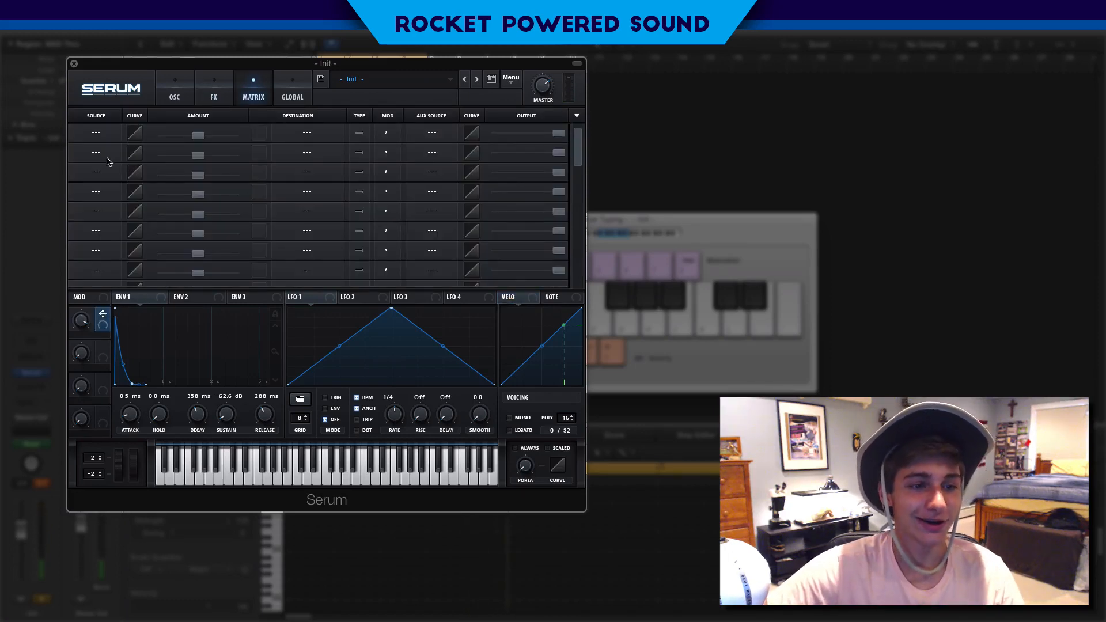
click(97, 134)
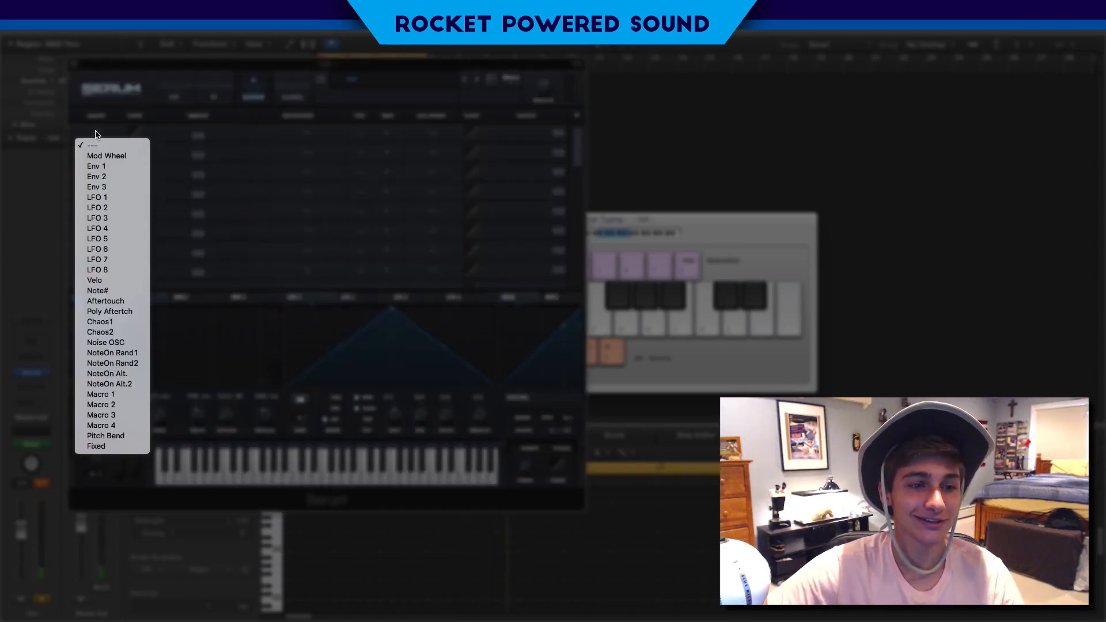
click(128, 385)
click(321, 134)
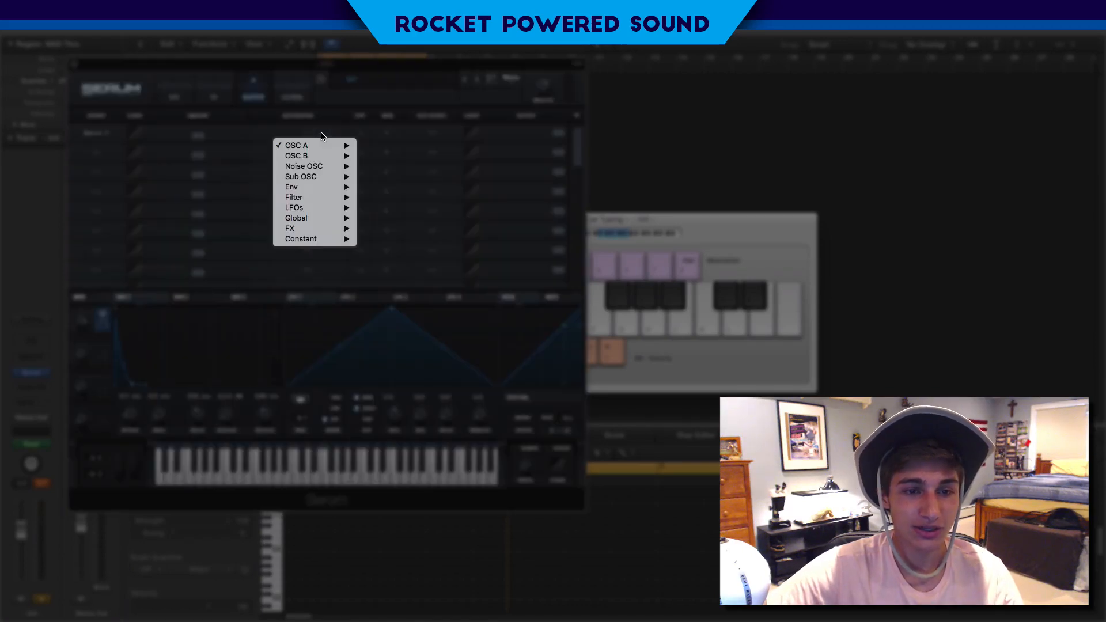
click(395, 217)
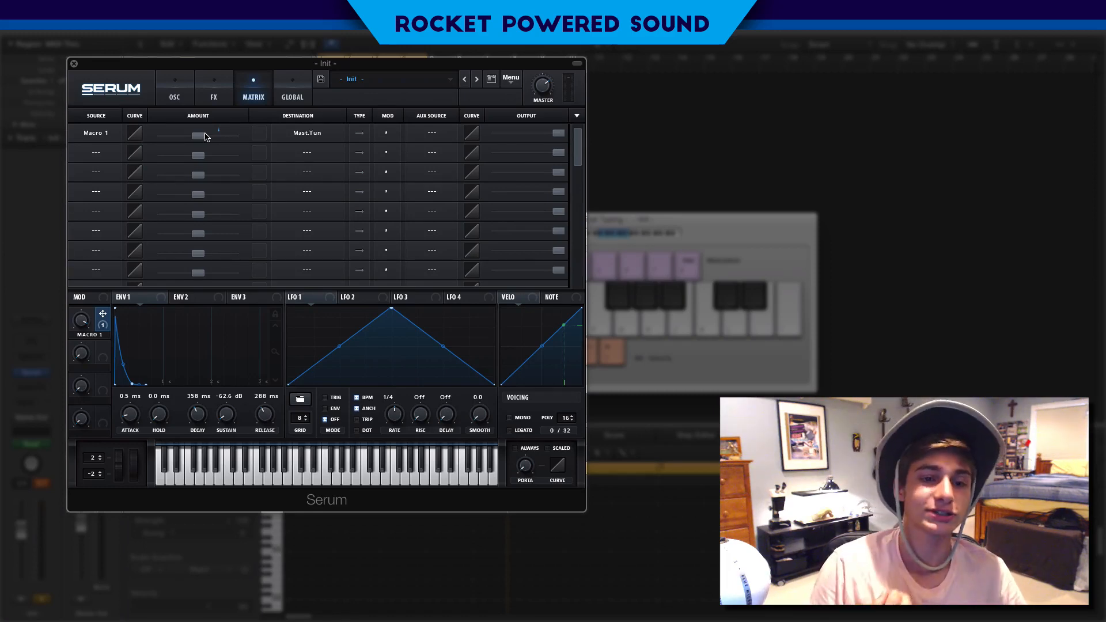
Adjust the modulation amount of the Macro 1 to master tuning routing
mouse_move(206, 136)
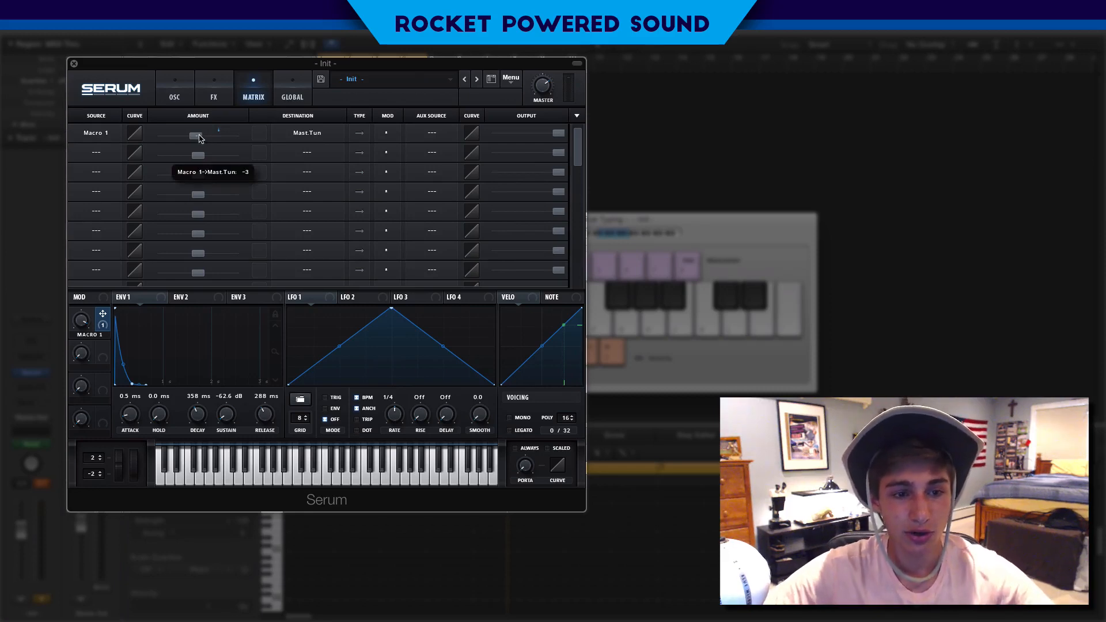
drag(200, 138, 194, 140)
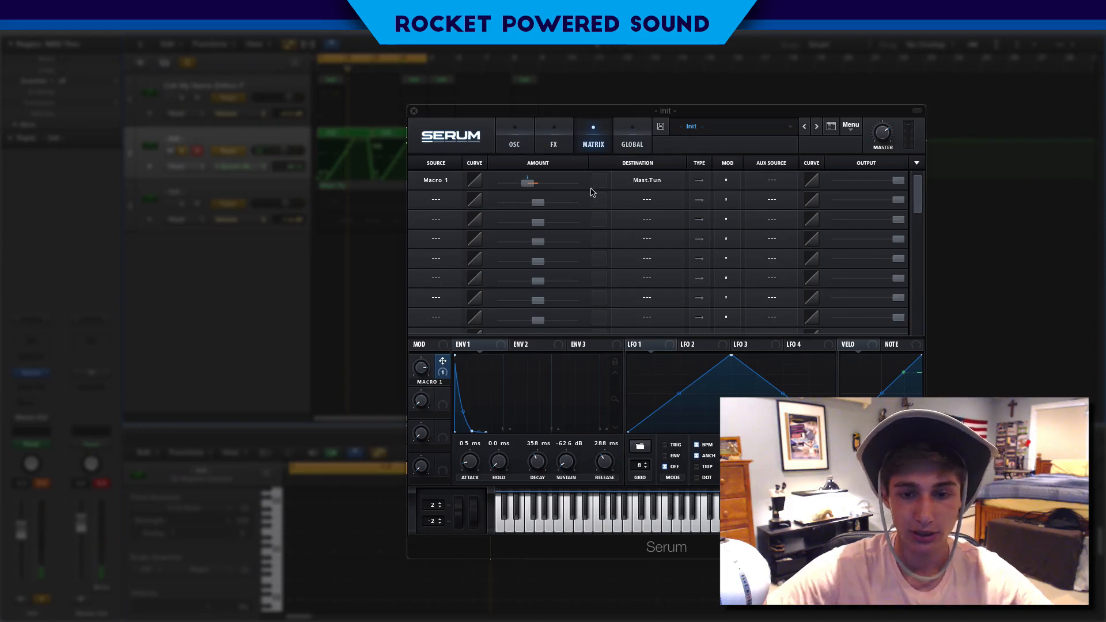
drag(554, 190, 559, 185)
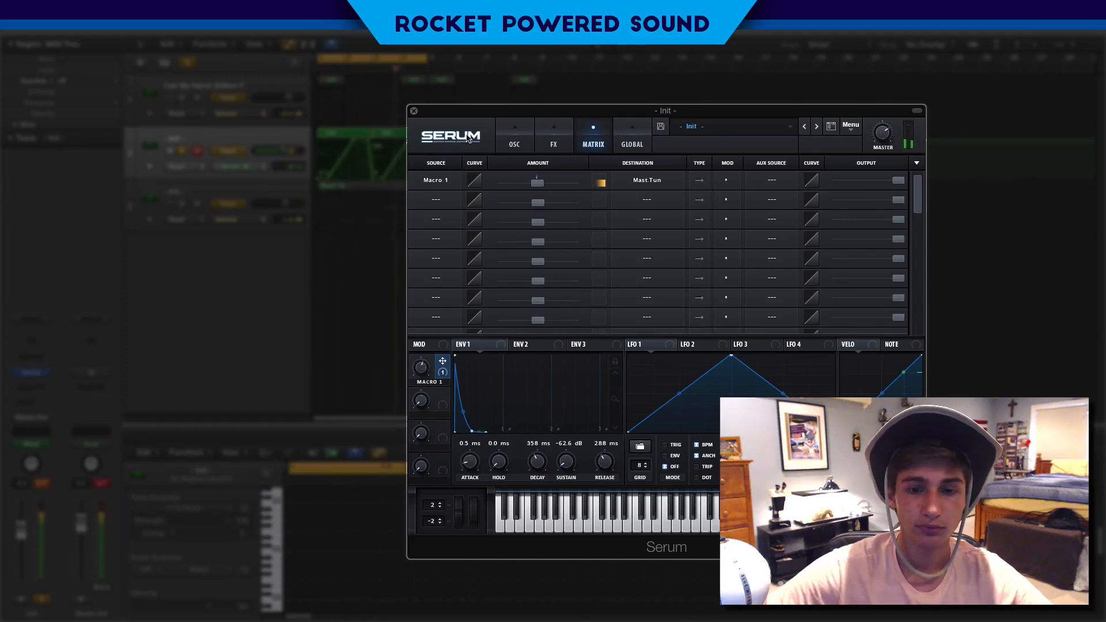
Review the Global settings page, reposition the Serum window, and return to the oscillator page
click(526, 142)
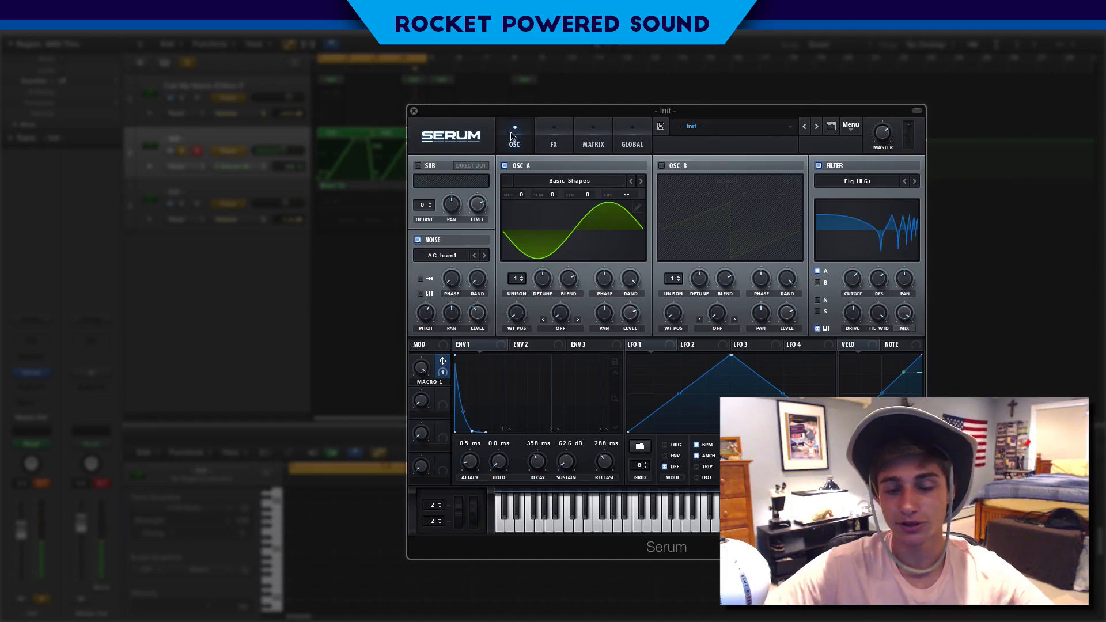
click(633, 122)
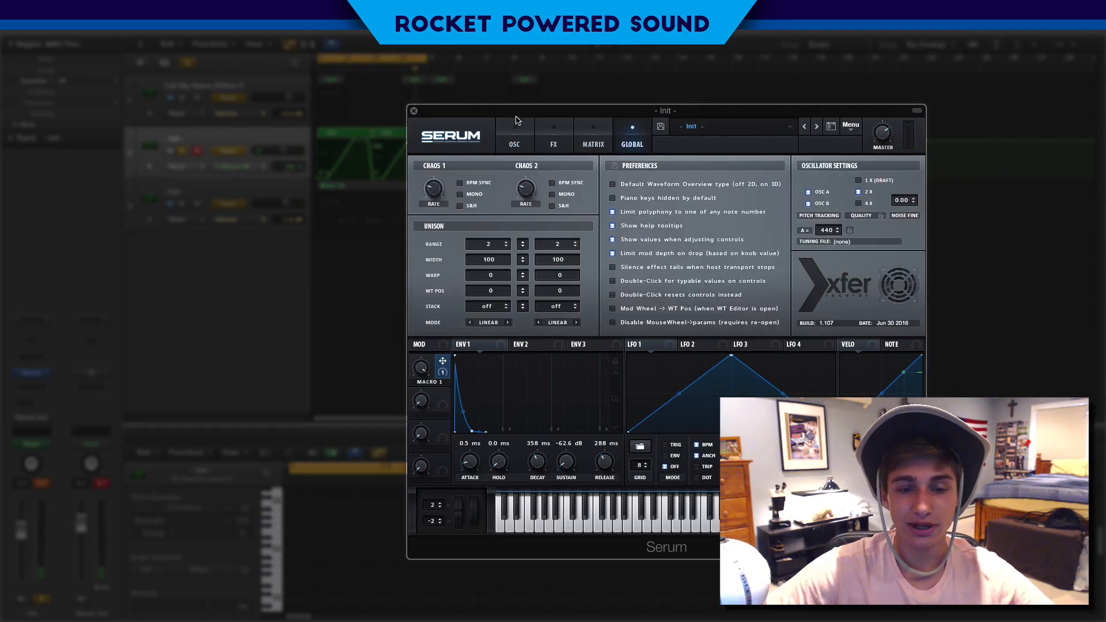
drag(546, 114, 248, 69)
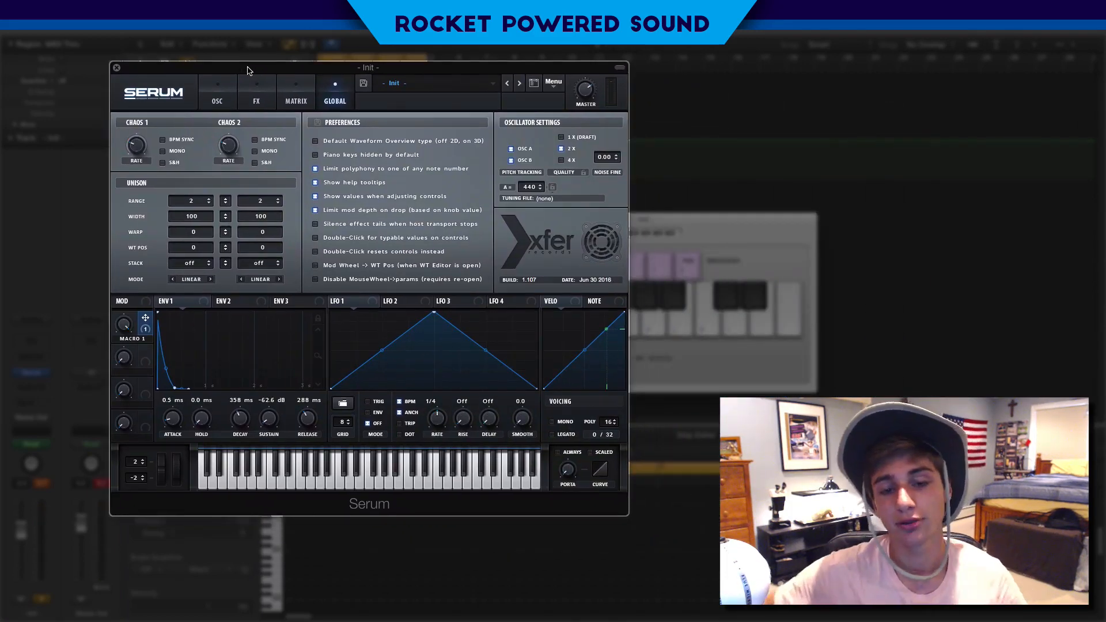
click(229, 103)
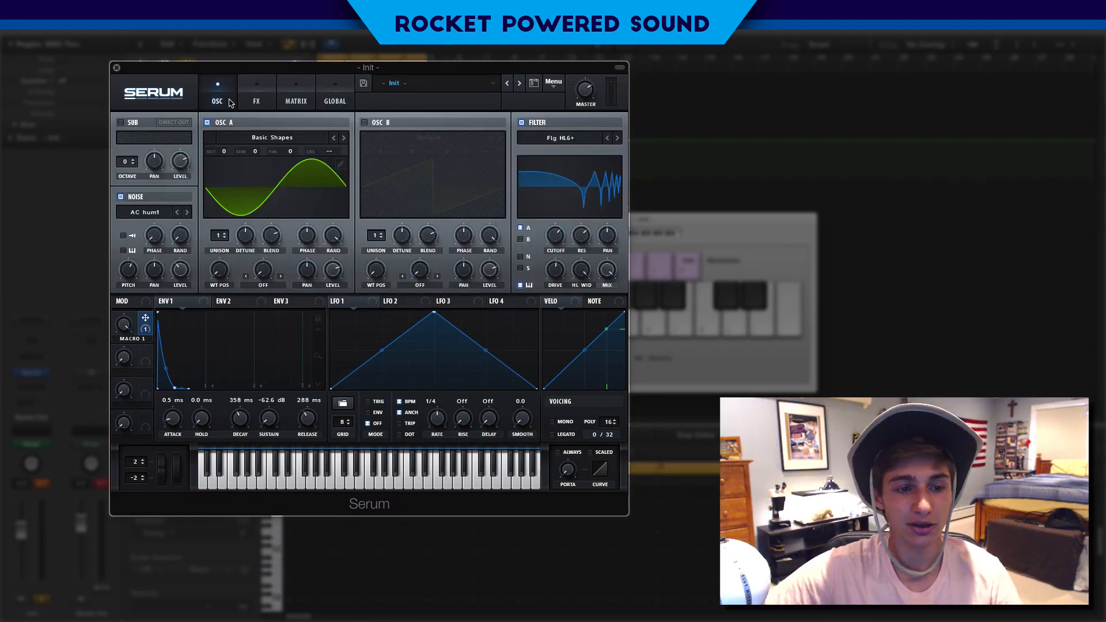